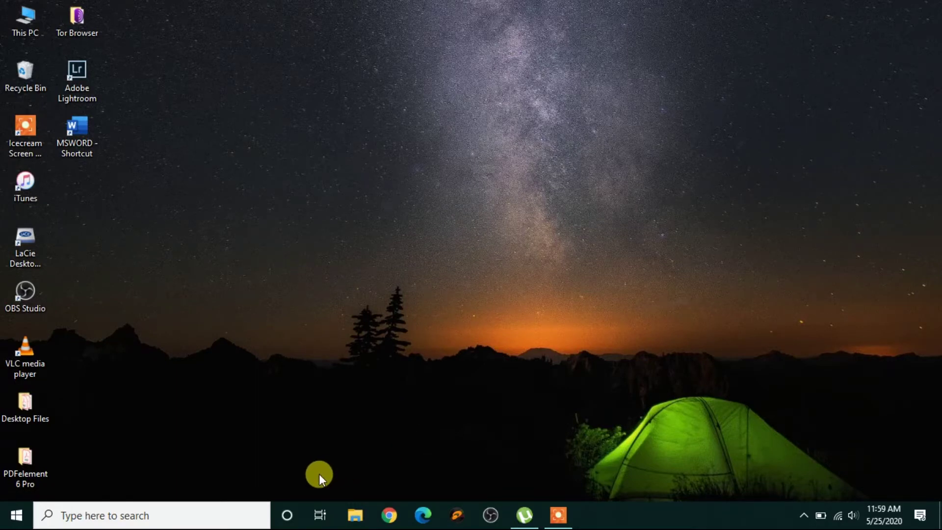
- Search Windows for 'control' and launch Control Panel
click(208, 526)
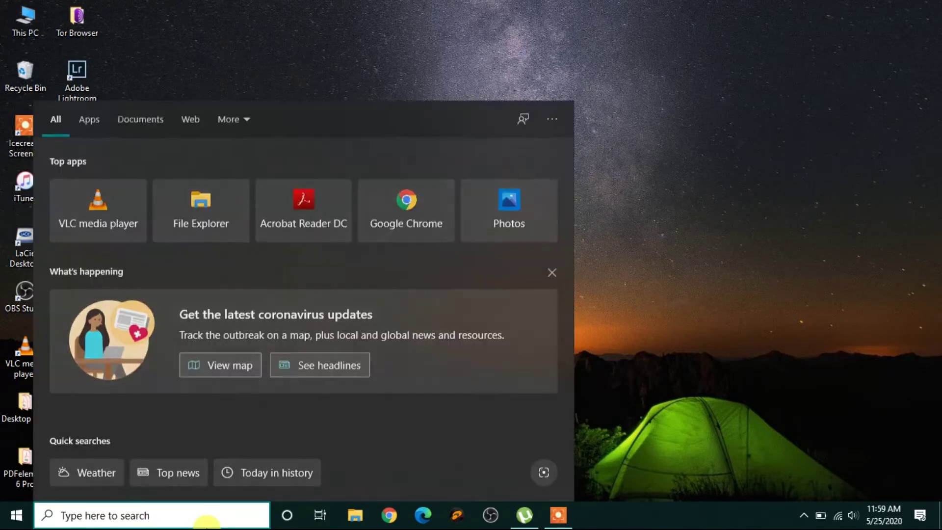
text(control)
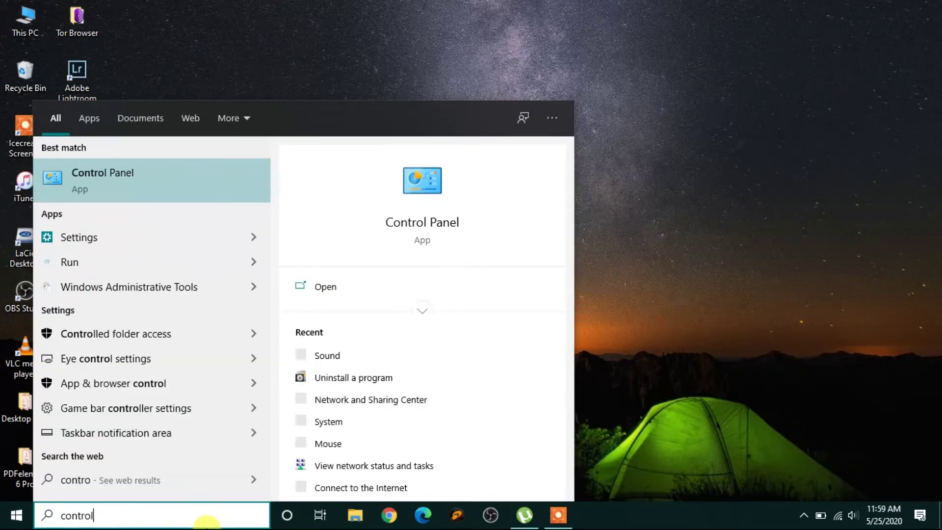
key(Return)
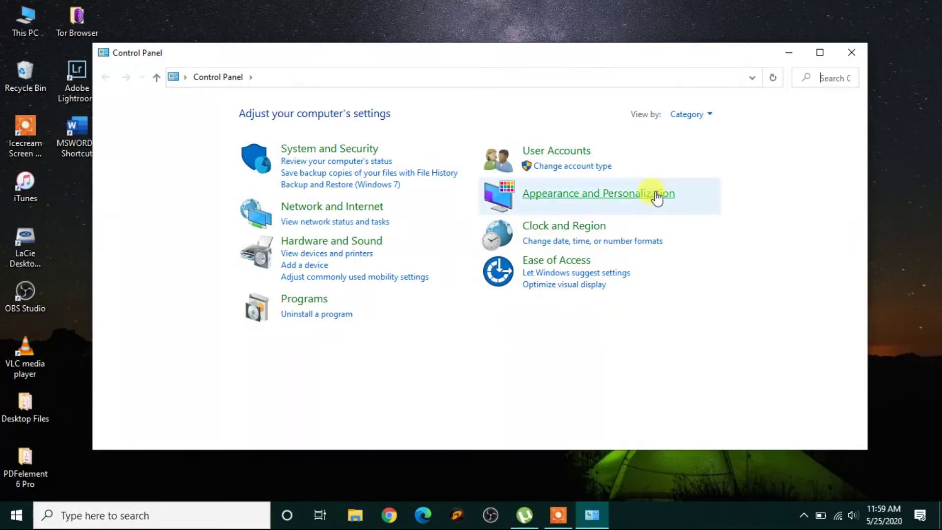
- Under Hardware and Sound > Sound, open the default Microphone's properties from the Recording list
click(359, 242)
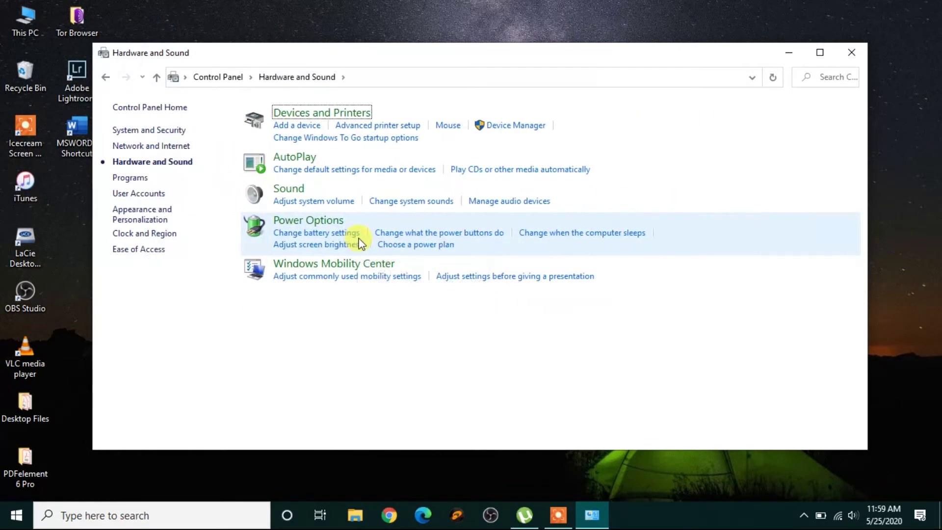
click(293, 193)
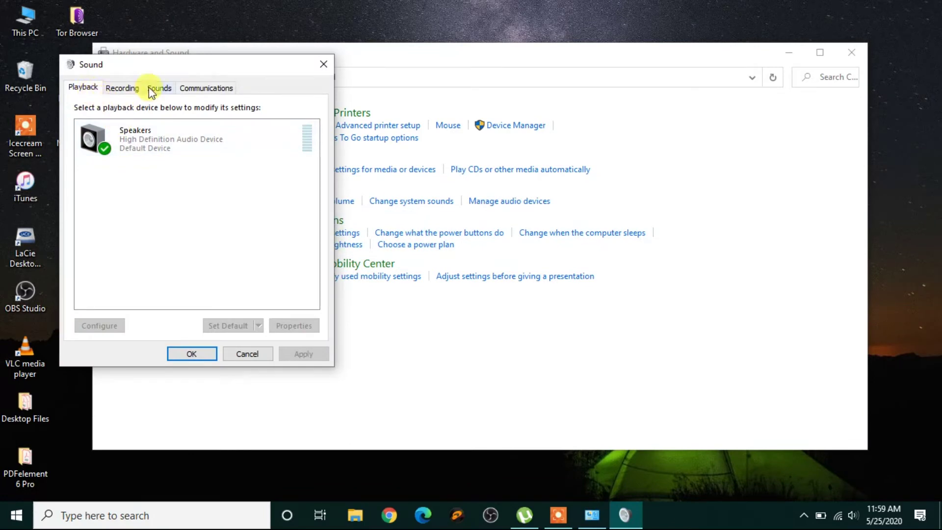
click(123, 93)
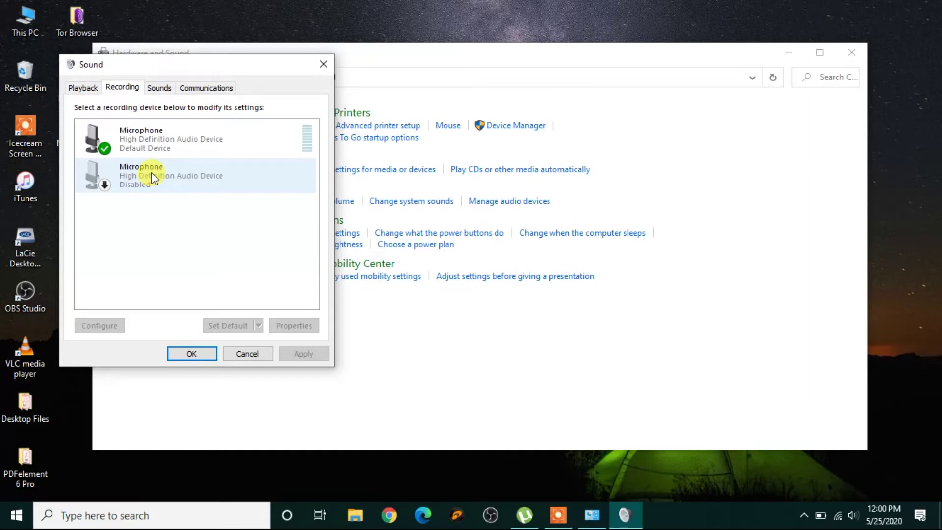
double_click(205, 153)
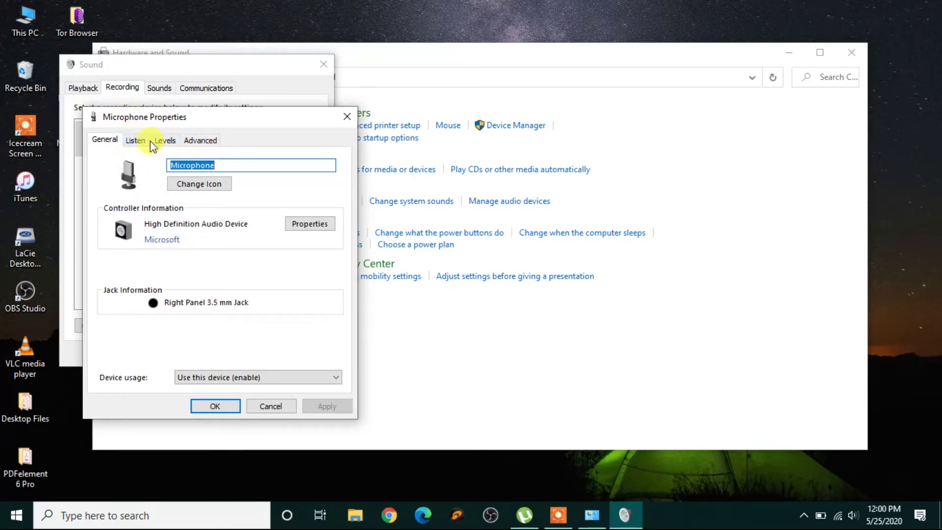
click(137, 141)
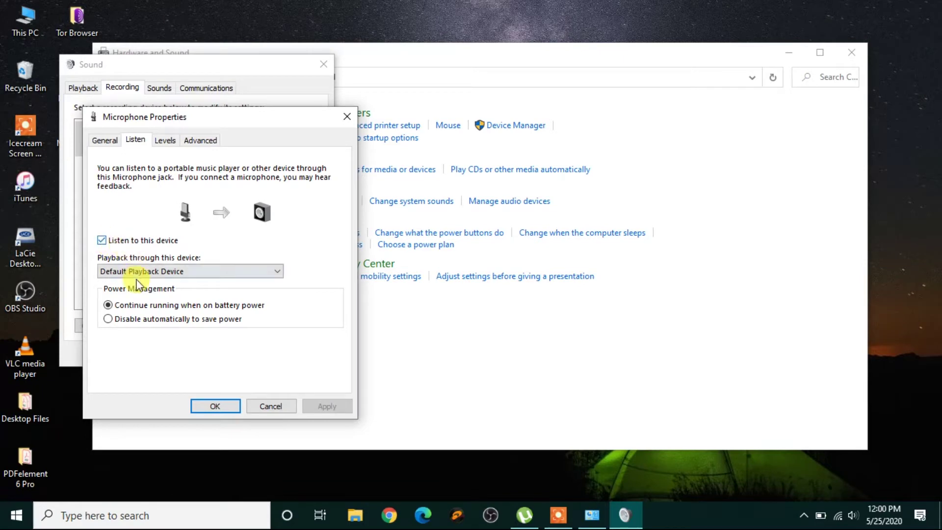
click(107, 319)
click(313, 405)
click(108, 306)
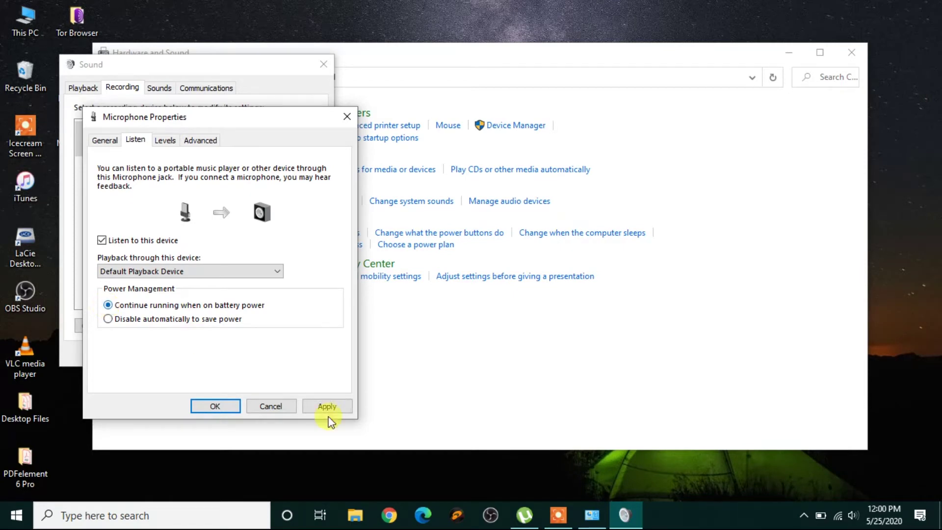
click(326, 406)
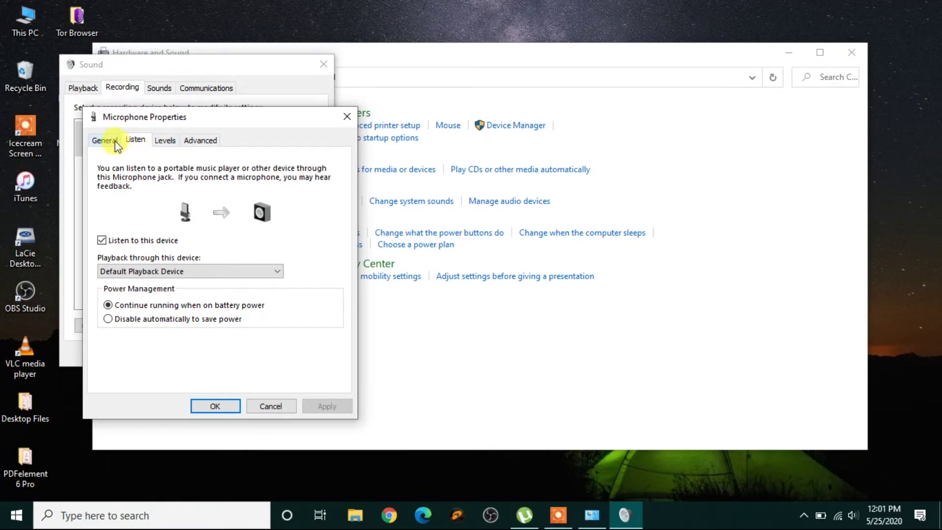
click(101, 139)
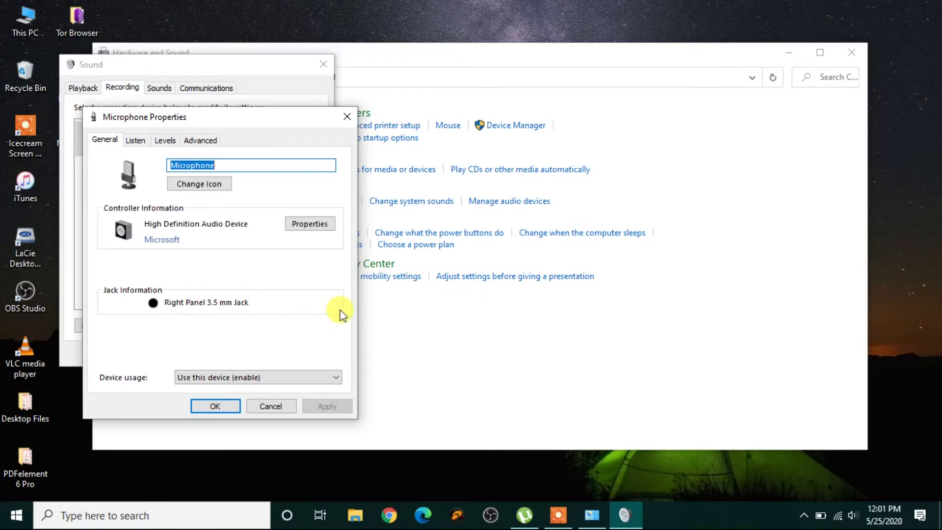
- On the Levels page, move the Microphone level to 85, about 59, then back to 50
click(174, 144)
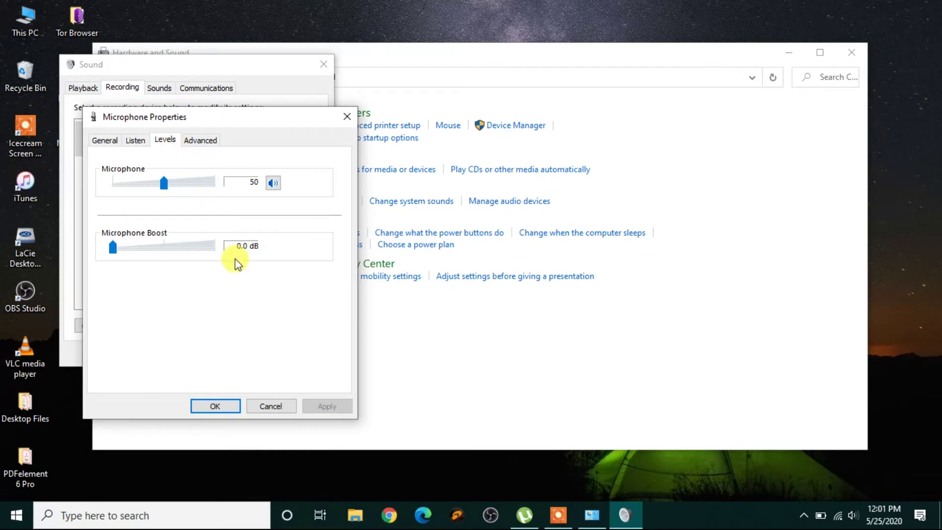
click(165, 189)
click(164, 188)
drag(163, 187, 197, 193)
drag(195, 191, 166, 196)
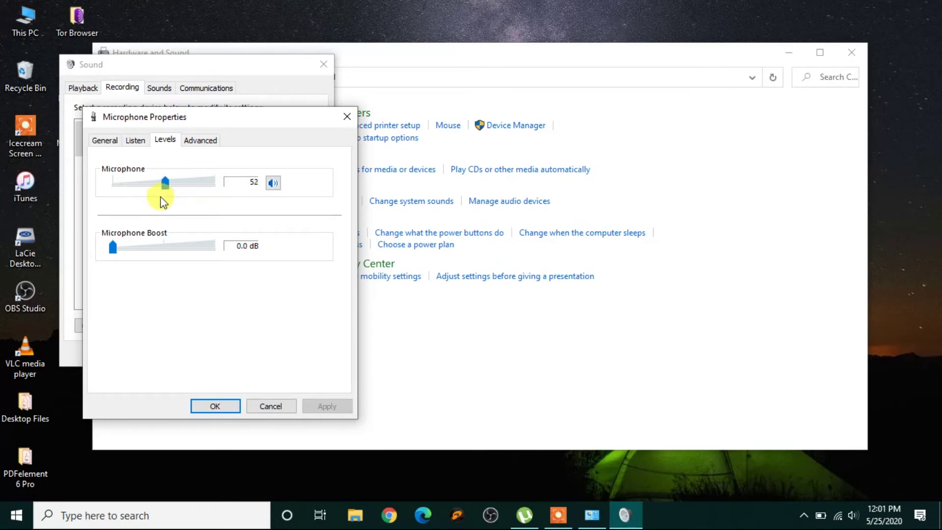
drag(163, 201, 161, 196)
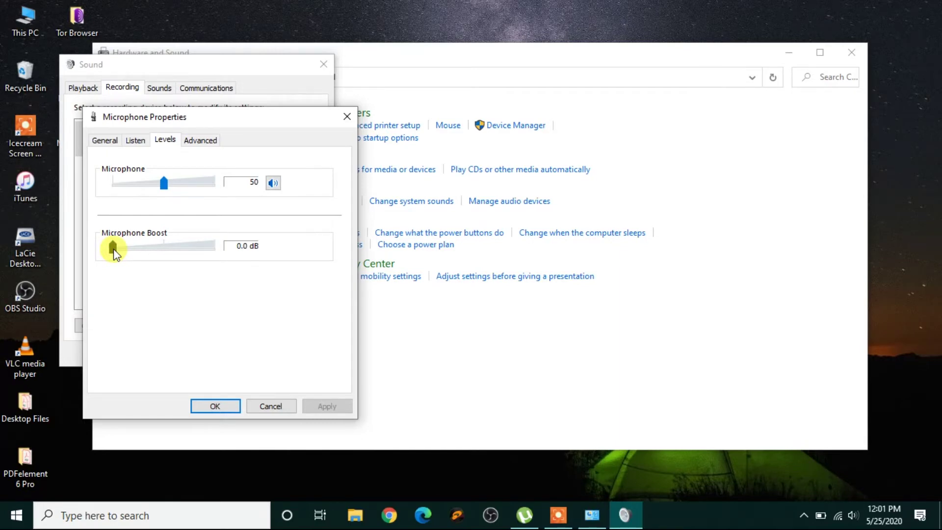
- Try the Microphone Boost slider, then bring up the microphone's Advanced format settings
mouse_move(119, 249)
mouse_down()
mouse_move(147, 251)
mouse_move(111, 247)
mouse_up()
click(204, 140)
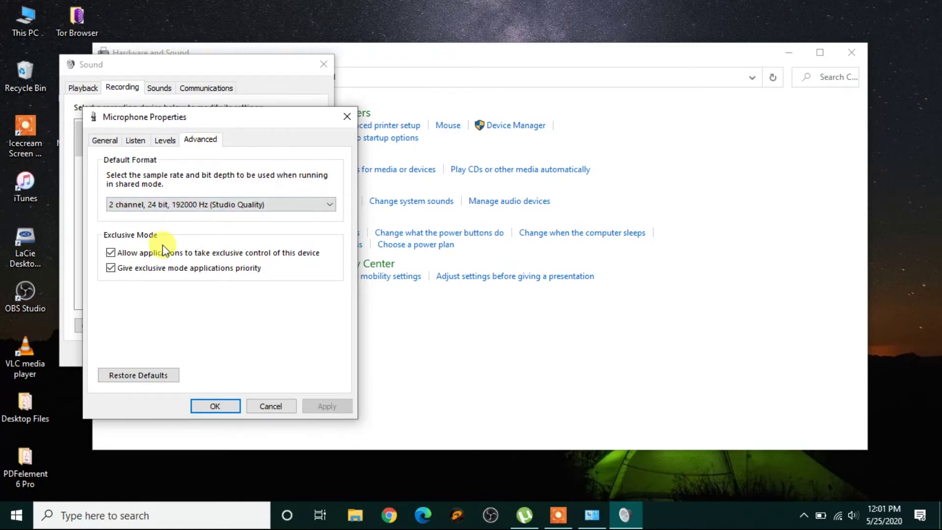
click(165, 139)
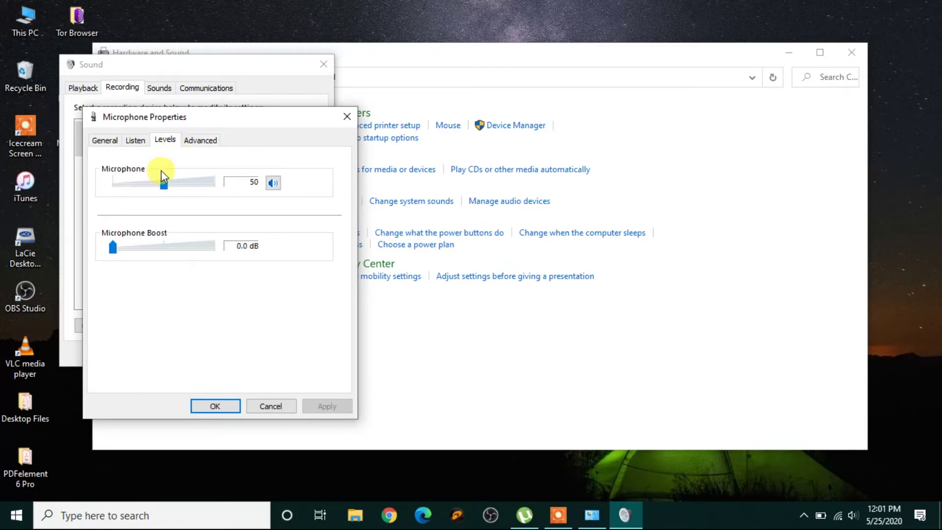
click(210, 144)
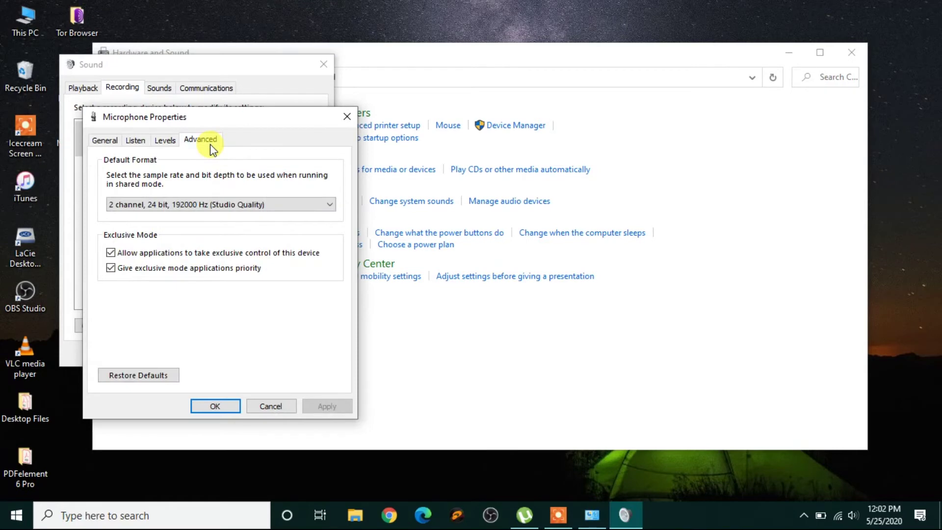
- Apply 2 channel, 16 bit, 44100 Hz (CD Quality) as the default format, confirming despite device in use
click(314, 203)
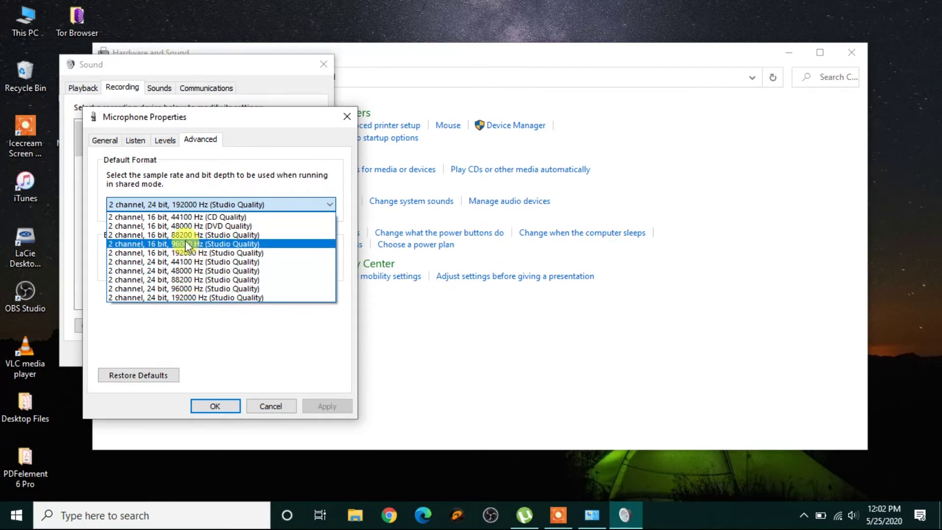
click(203, 216)
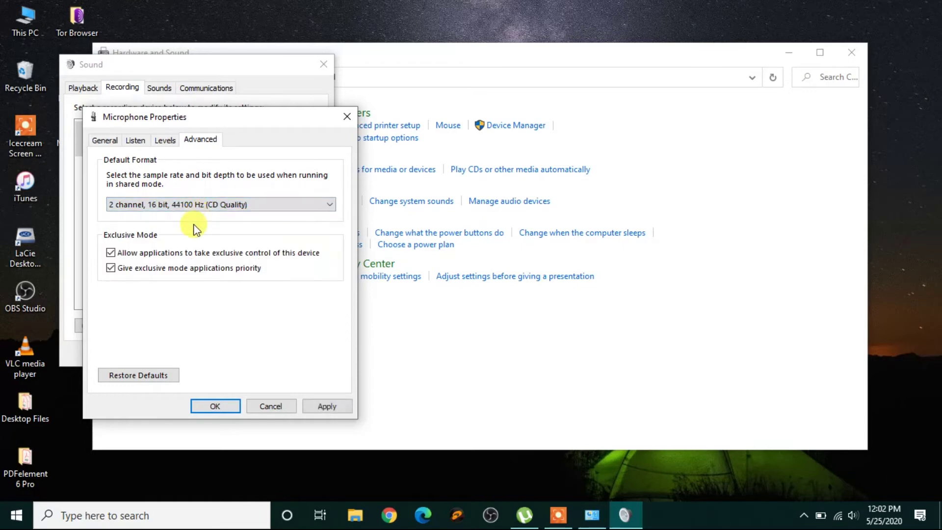
click(326, 406)
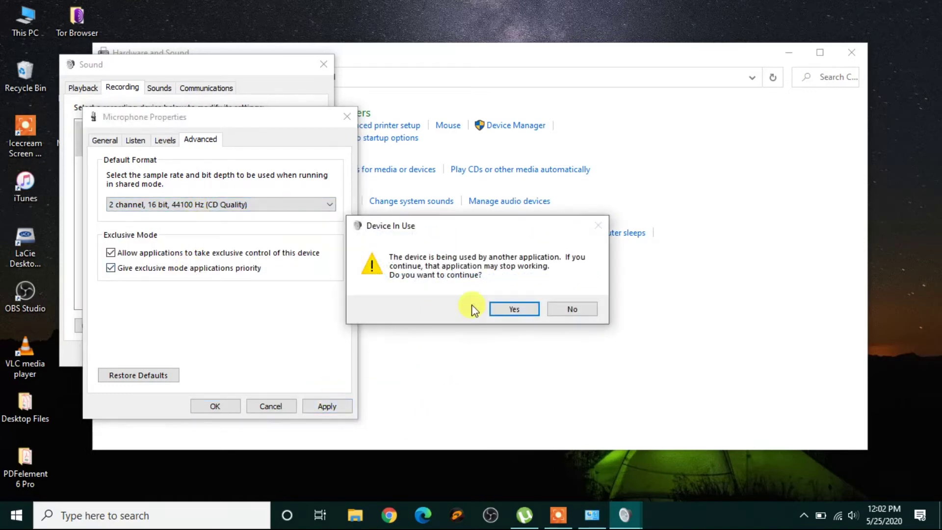
click(514, 309)
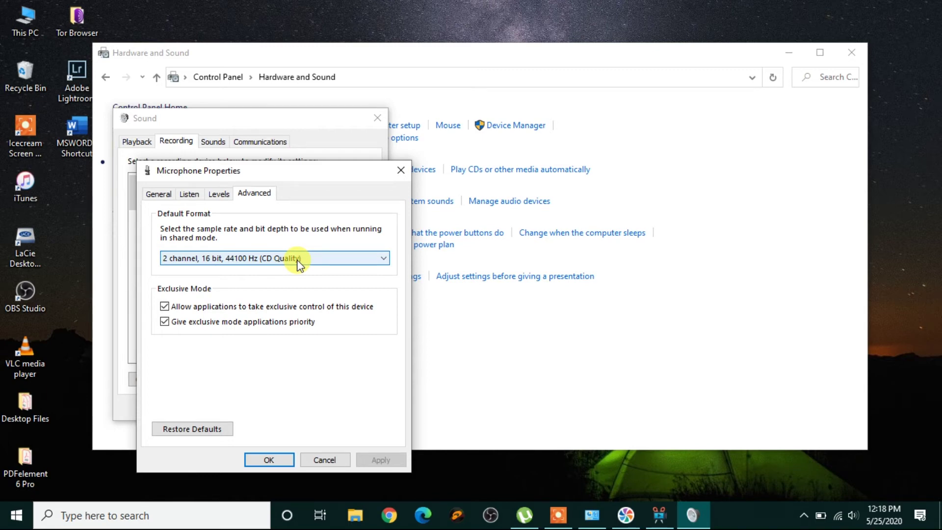
- Apply 2 channel, 24 bit, 192000 Hz (Studio Quality) as the default format again, confirming the prompt
click(297, 260)
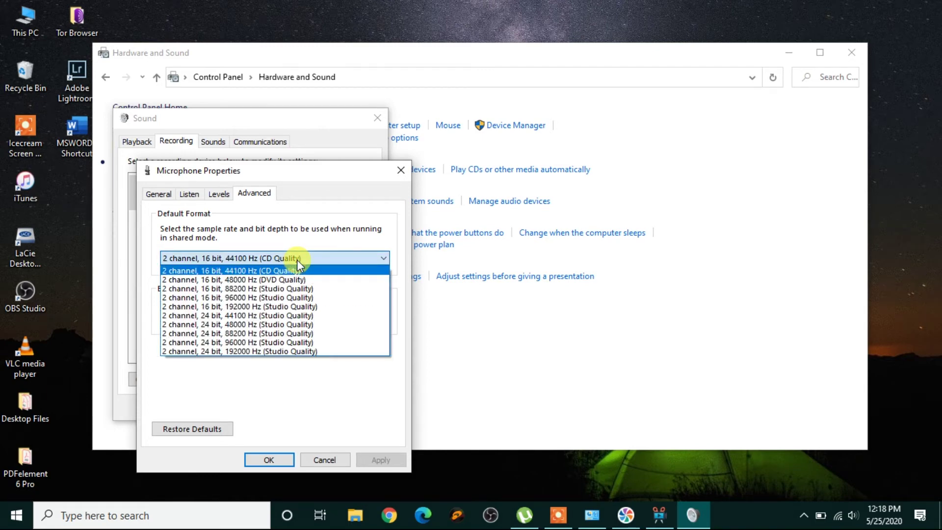
click(284, 351)
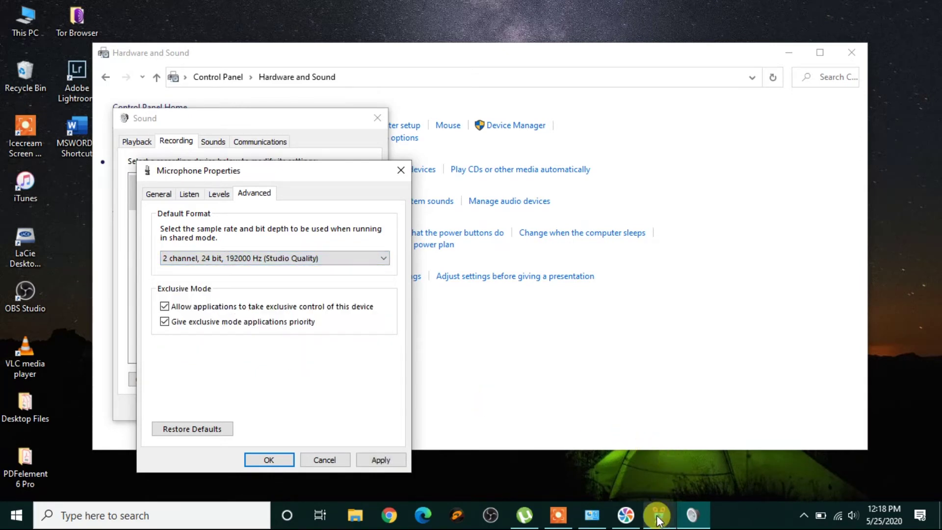
click(378, 461)
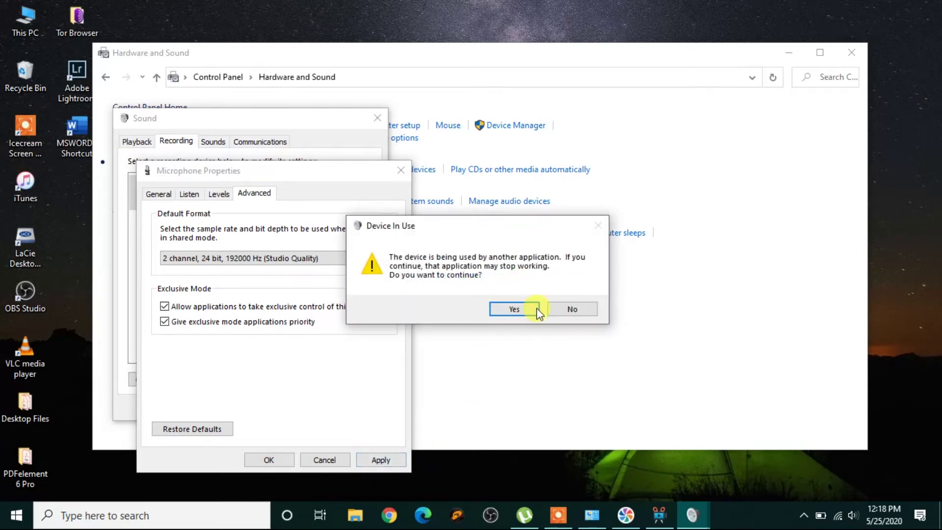
click(536, 313)
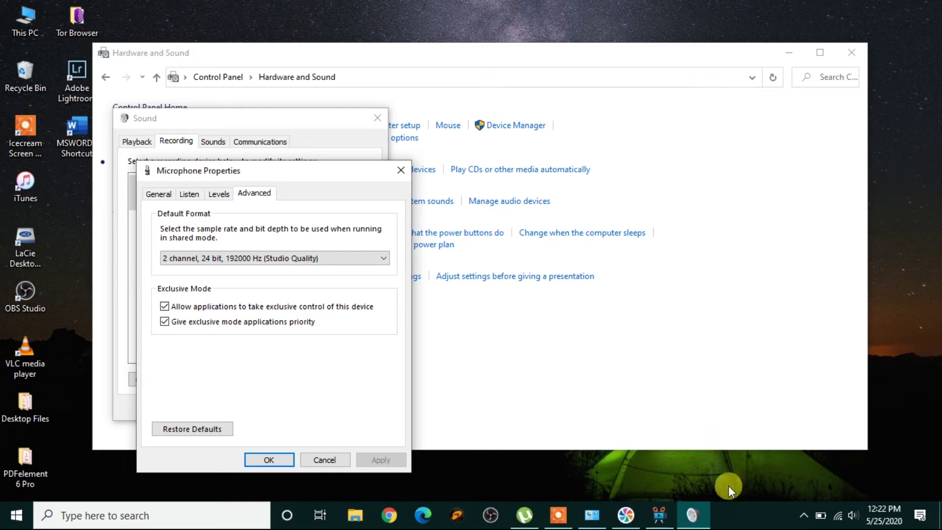
mouse_move(821, 521)
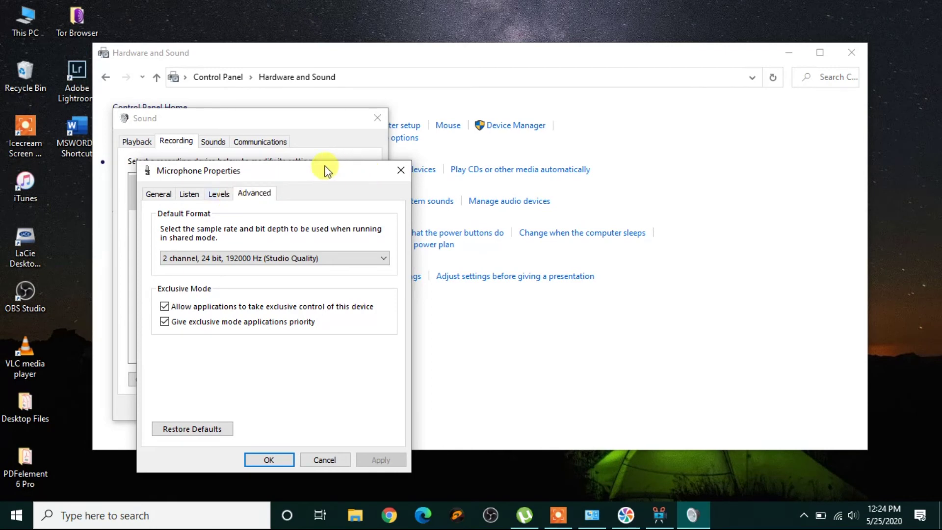
- Drag Microphone Properties to the right to reveal the Recording devices list
drag(343, 174, 665, 166)
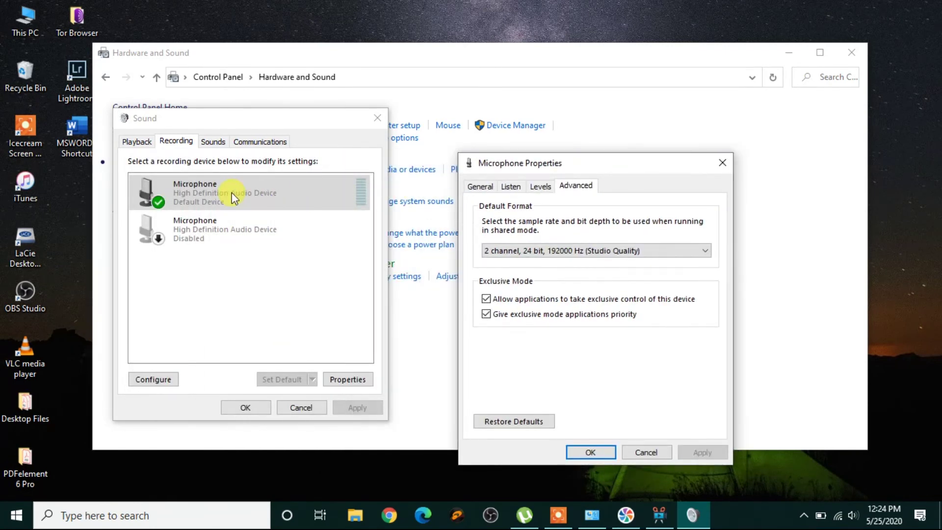